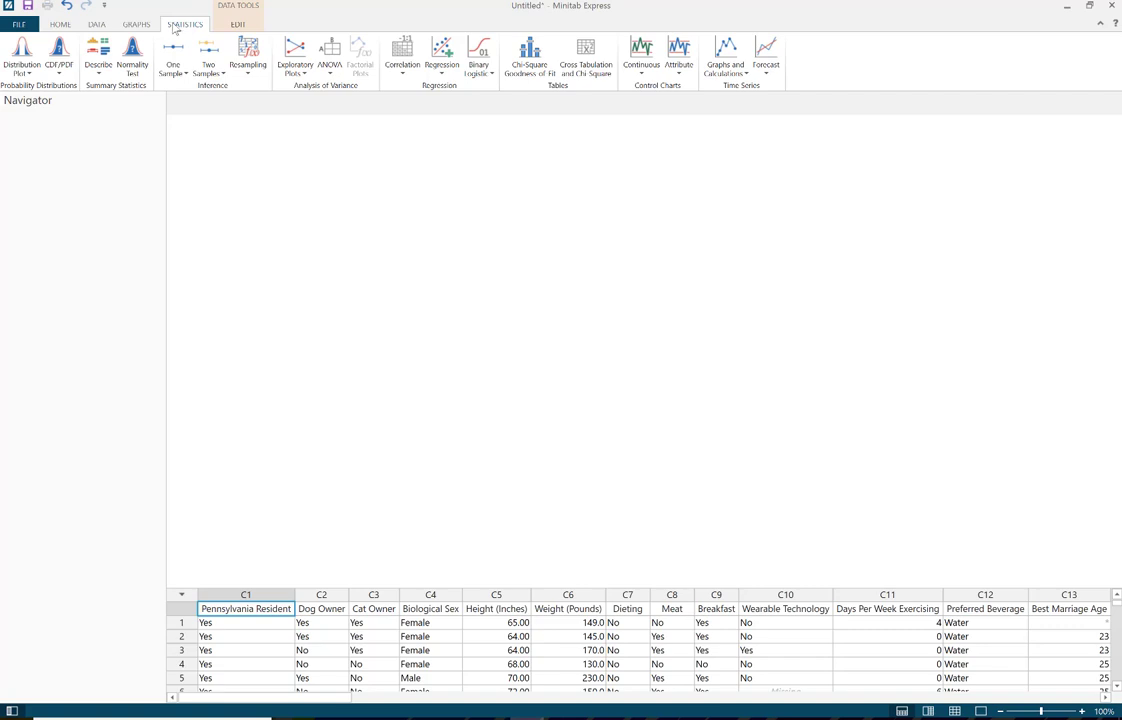
- Tally Preferred Beverage with counts and percents: Beer 87, Water 308, Wine 105, one missing
left_click(101, 58)
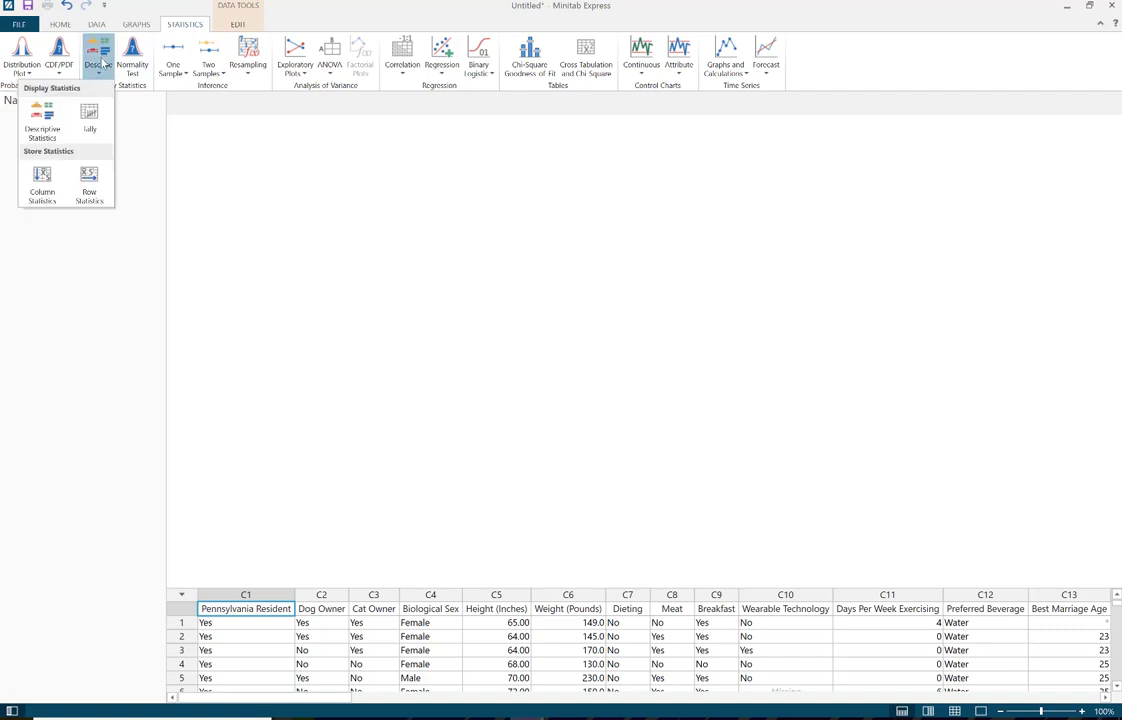
left_click(90, 113)
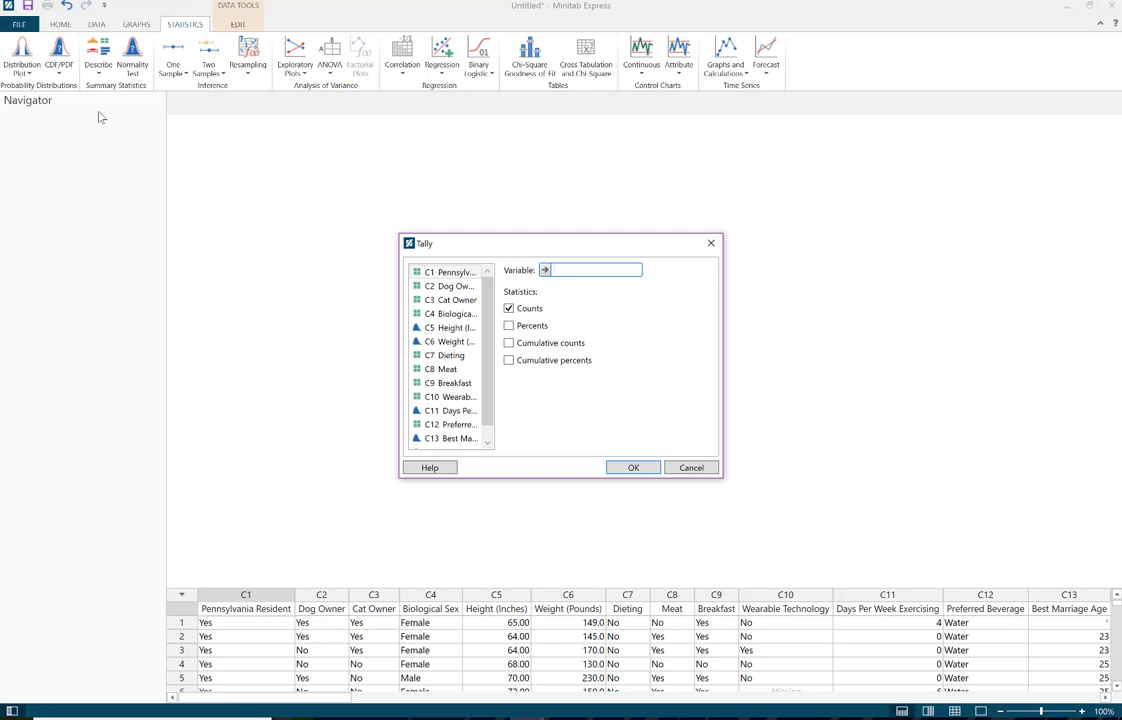
double_click(450, 424)
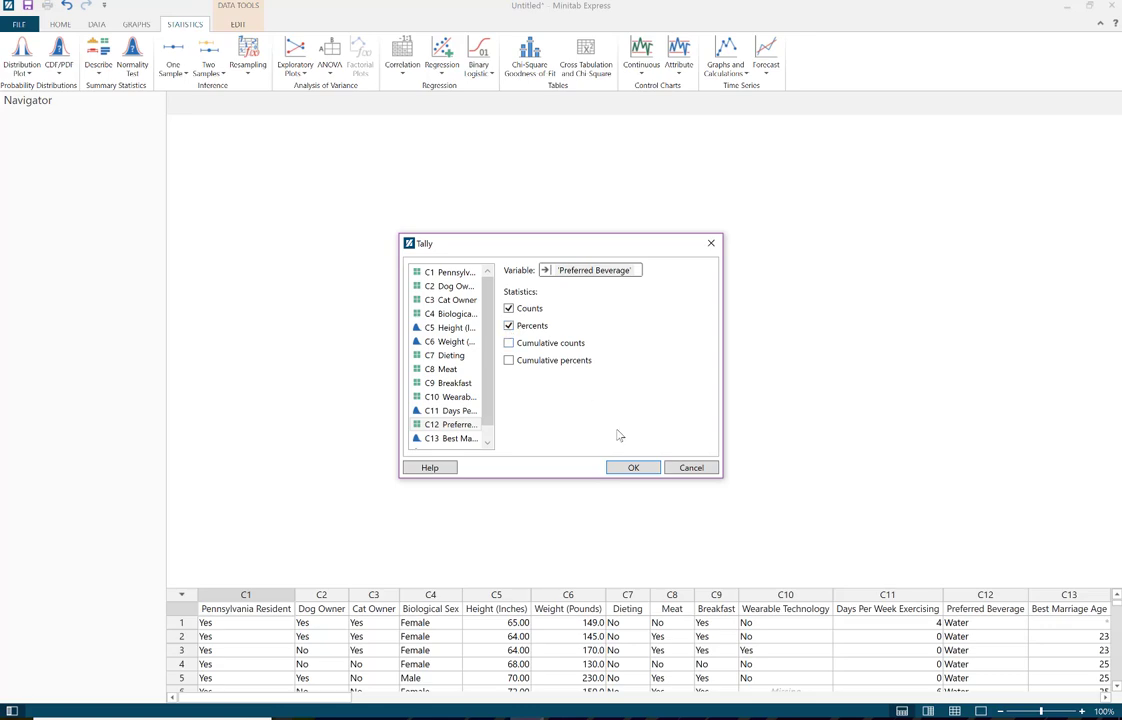
left_click(634, 468)
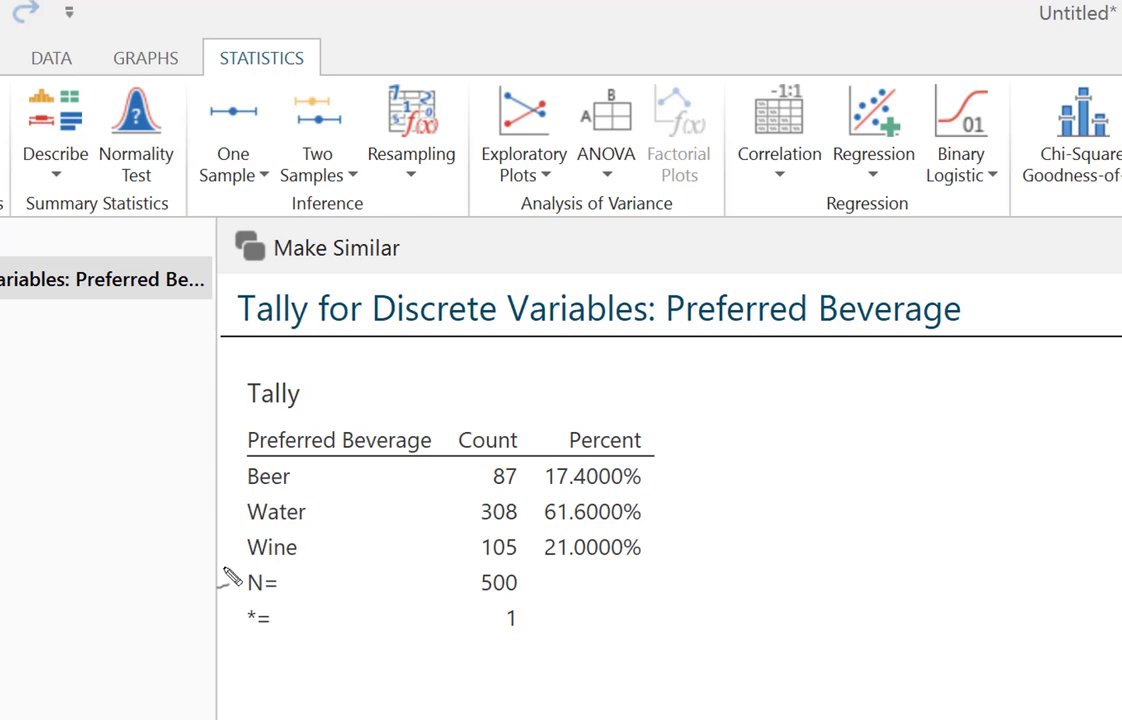
mouse_move(296, 601)
left_mouse_down()
mouse_move(248, 601)
mouse_move(296, 647)
left_mouse_up()
mouse_move(362, 660)
left_mouse_down()
mouse_move(509, 623)
mouse_move(354, 617)
mouse_move(268, 583)
left_mouse_up()
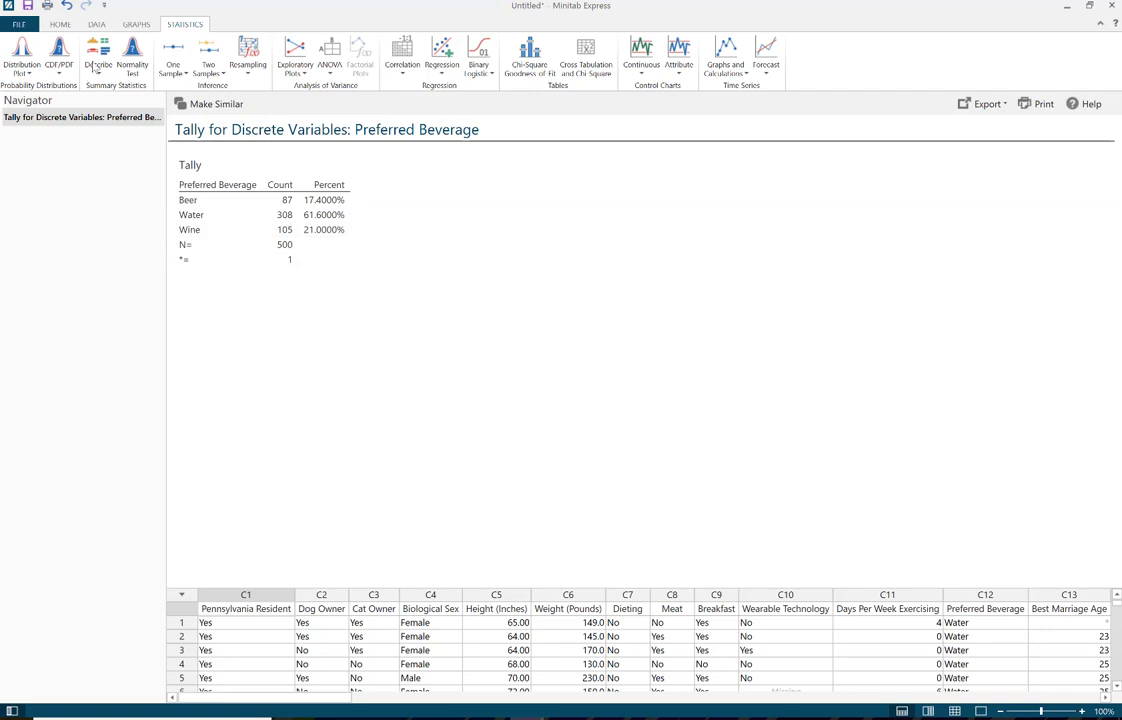
- Create a counts pie chart of Preferred Beverage: Water 61.5%, Wine 21.0%, Beer 17.4%
left_click(135, 25)
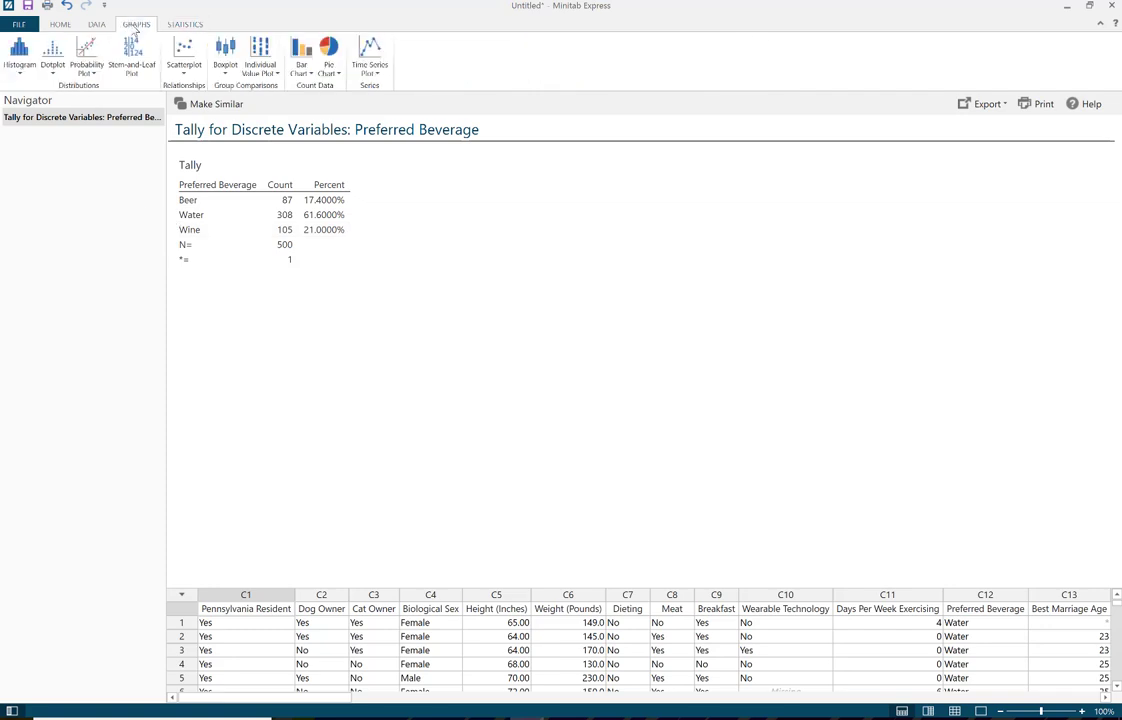
left_click(338, 73)
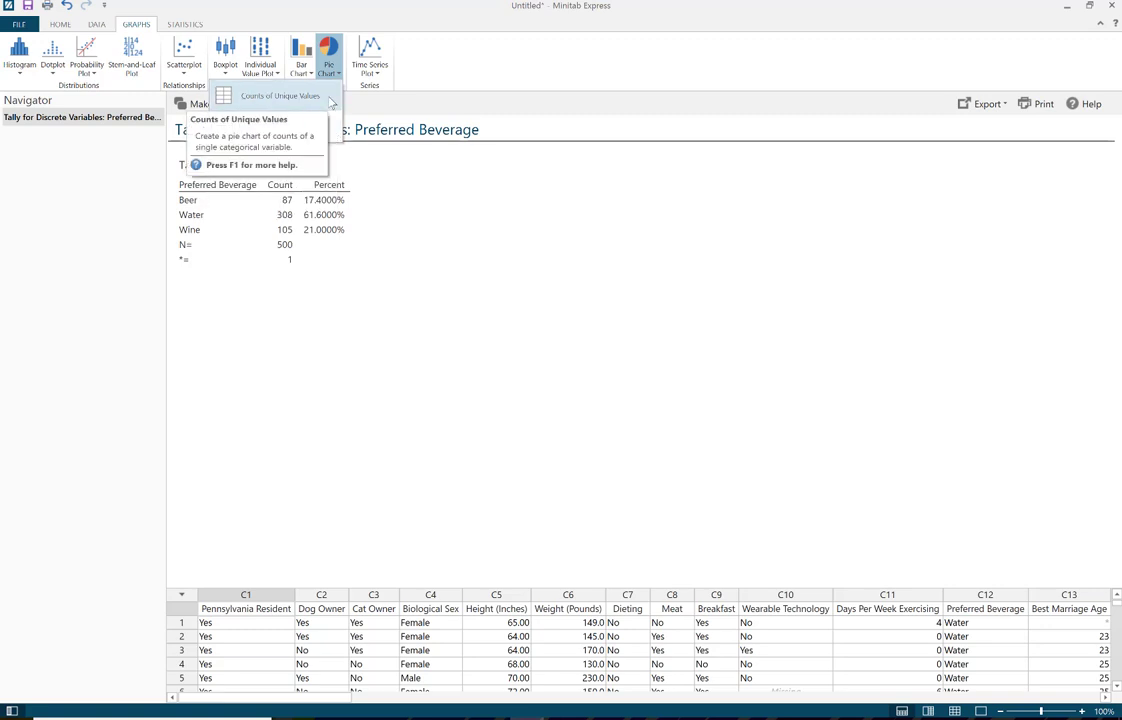
left_click(331, 99)
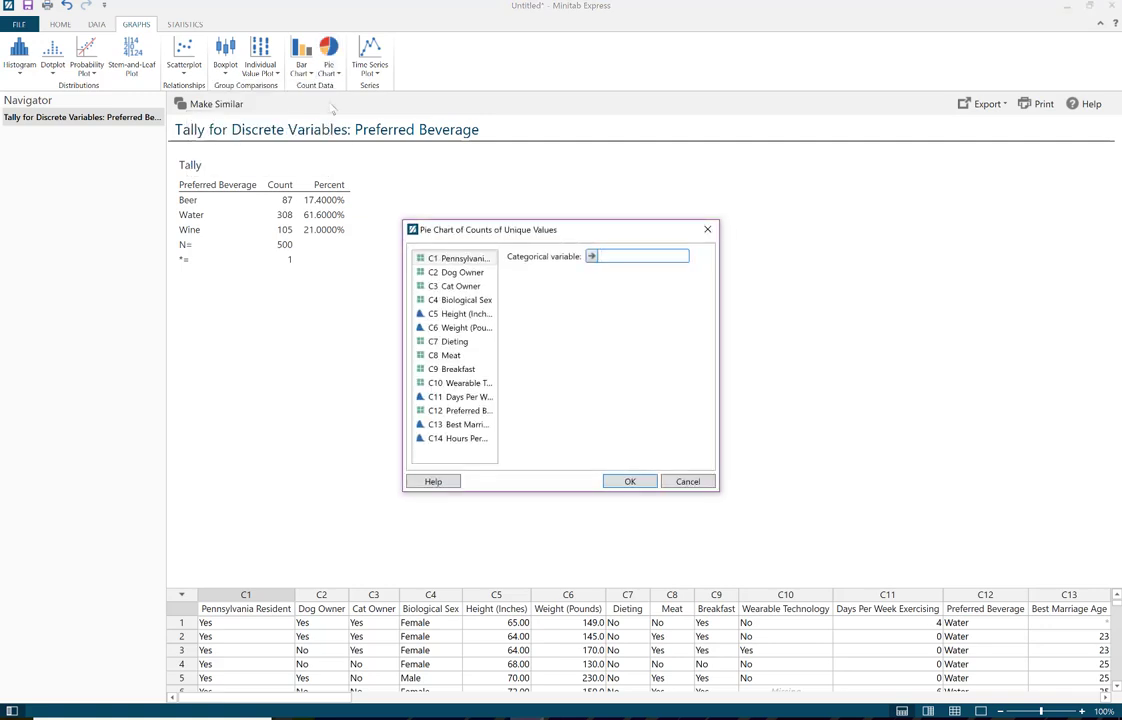
double_click(457, 412)
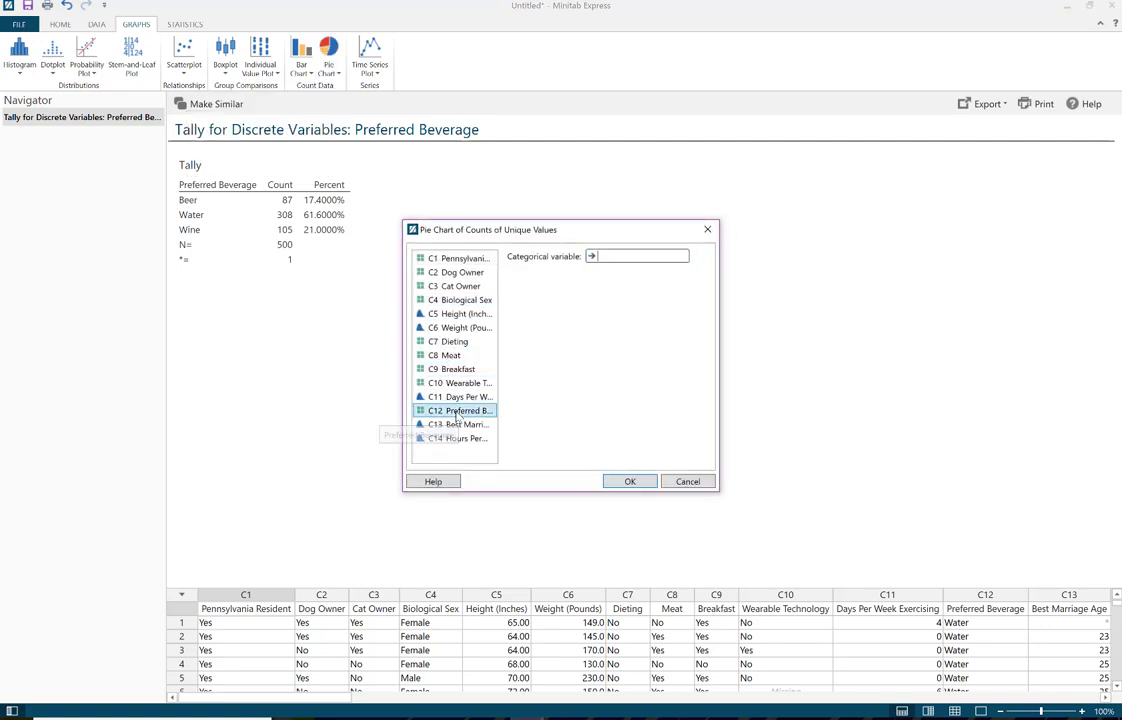
left_click(617, 482)
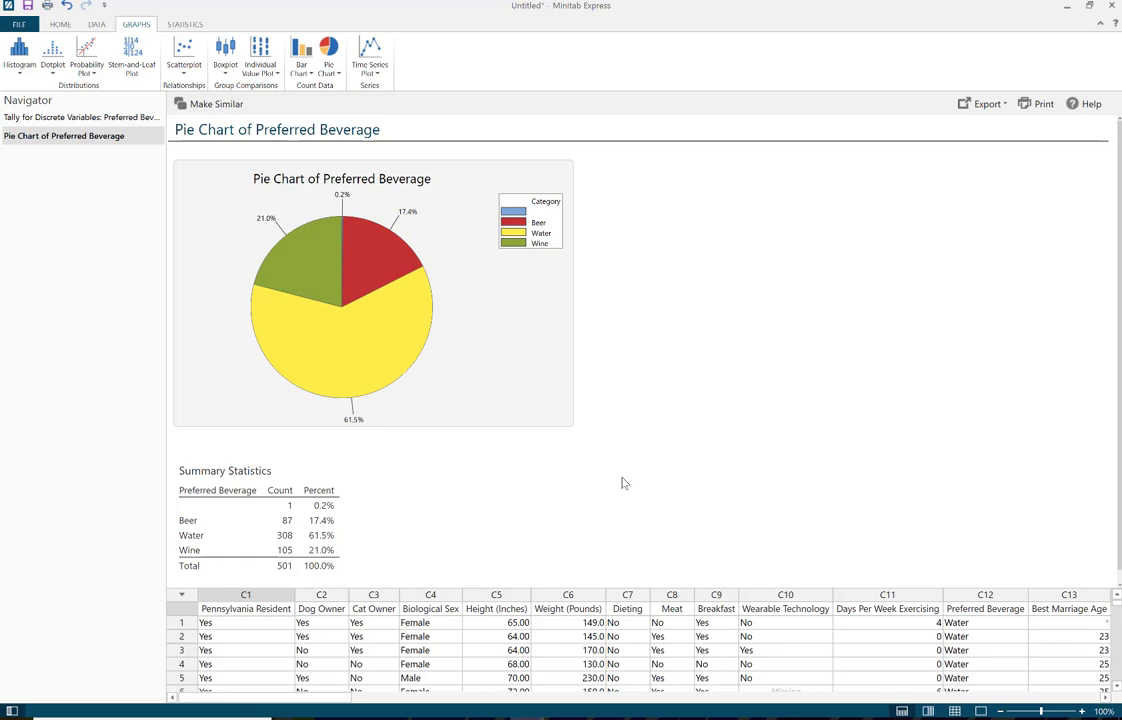
- Make a simple bar chart of Preferred Beverage counts: Water 308, Wine 105, Beer 87
left_click(304, 72)
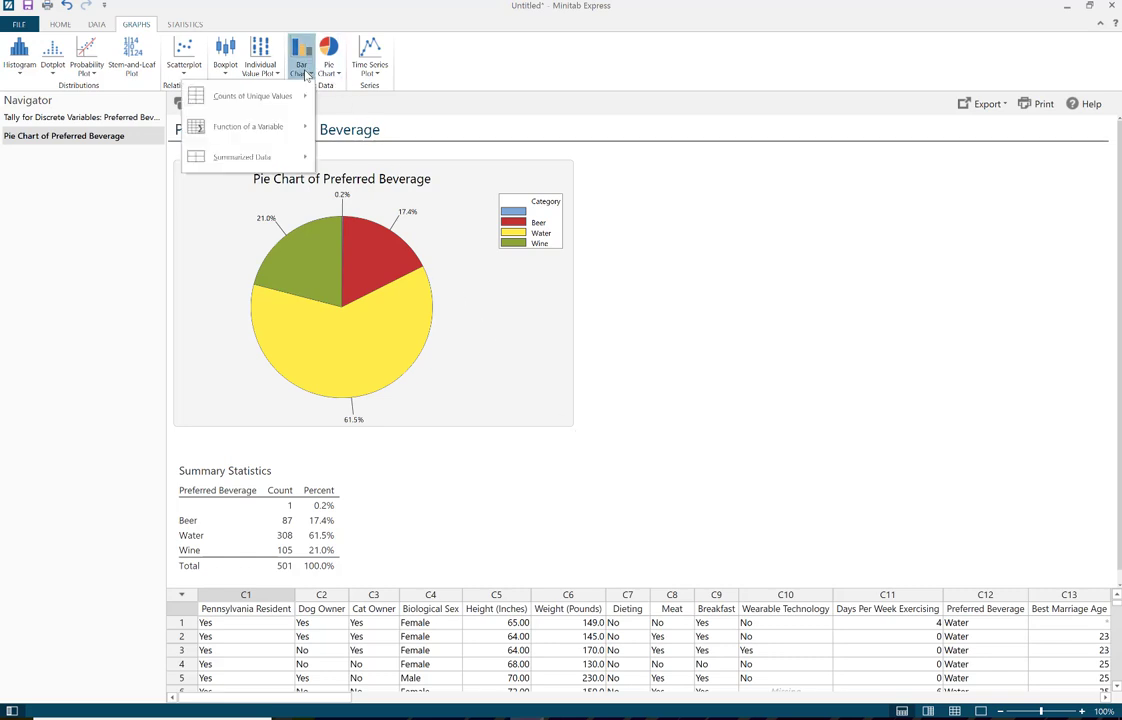
mouse_move(296, 101)
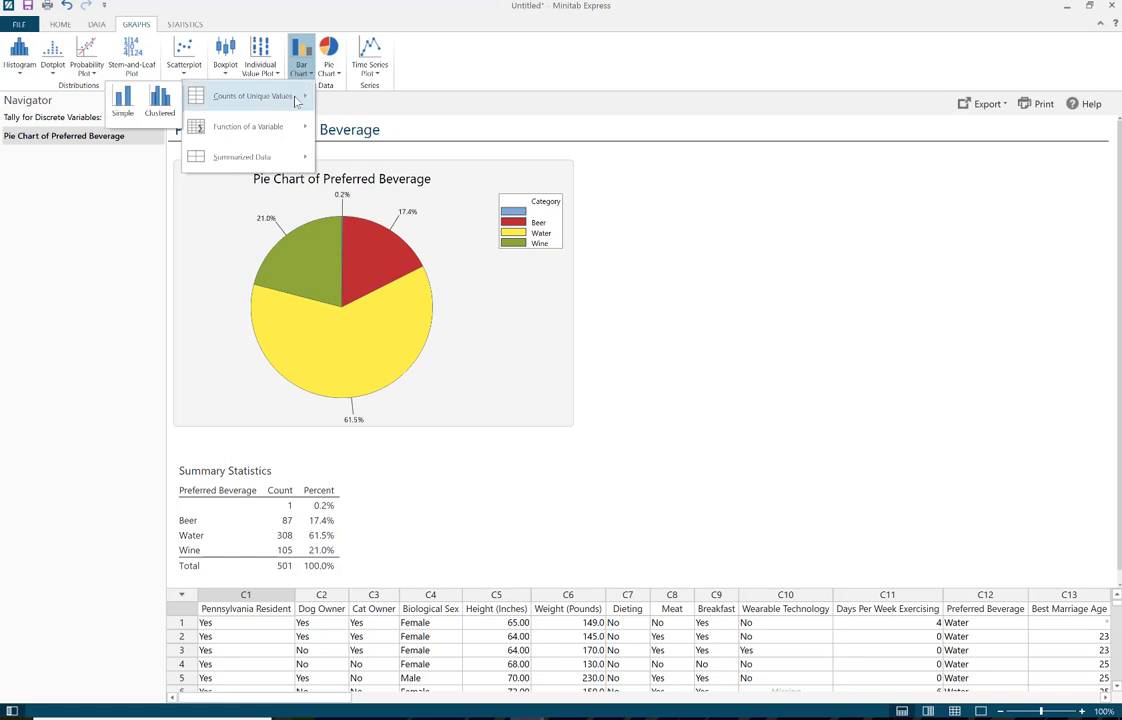
left_click(125, 104)
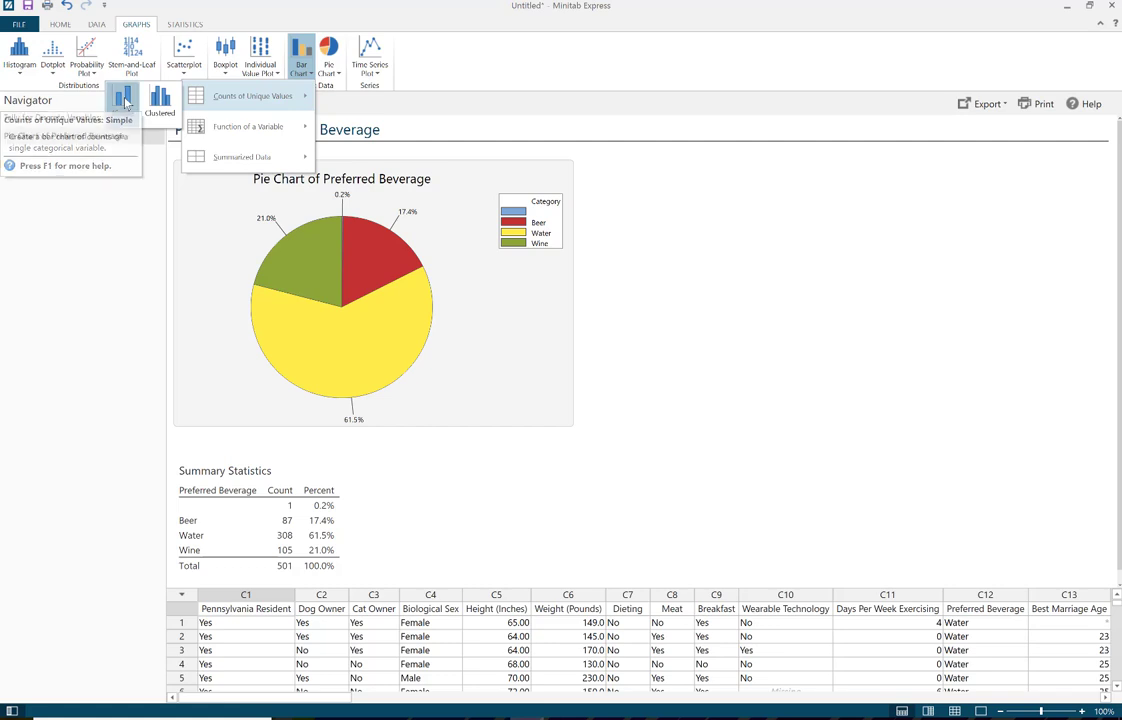
left_click(456, 411)
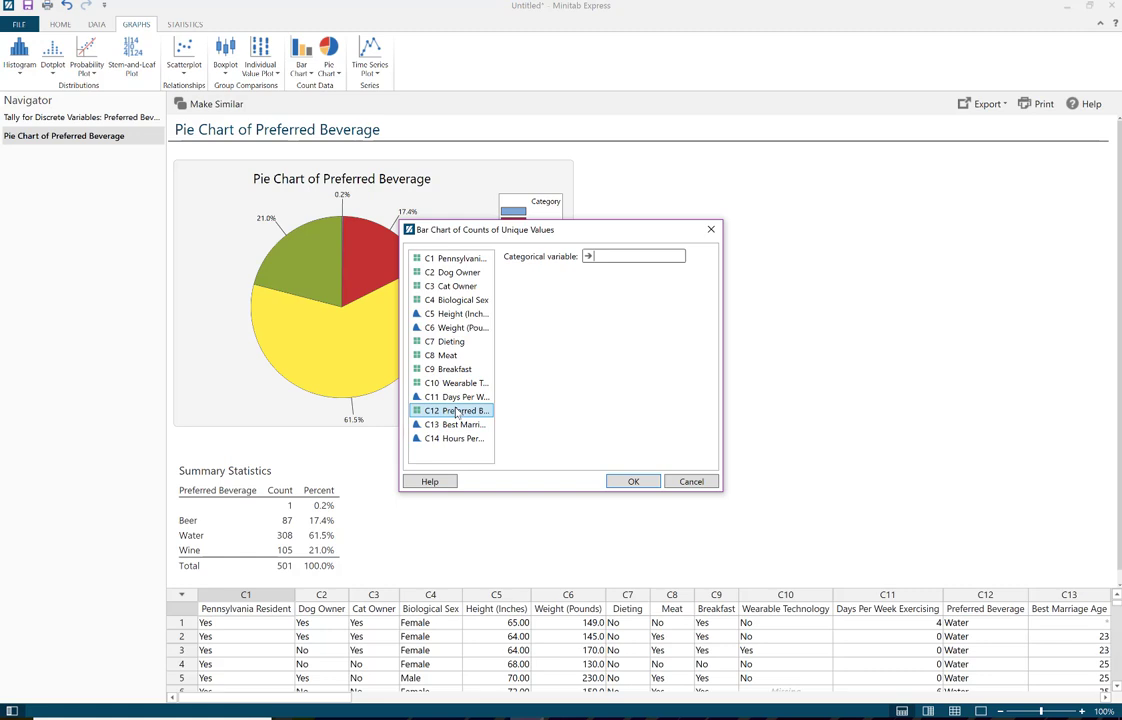
double_click(456, 411)
left_click(636, 481)
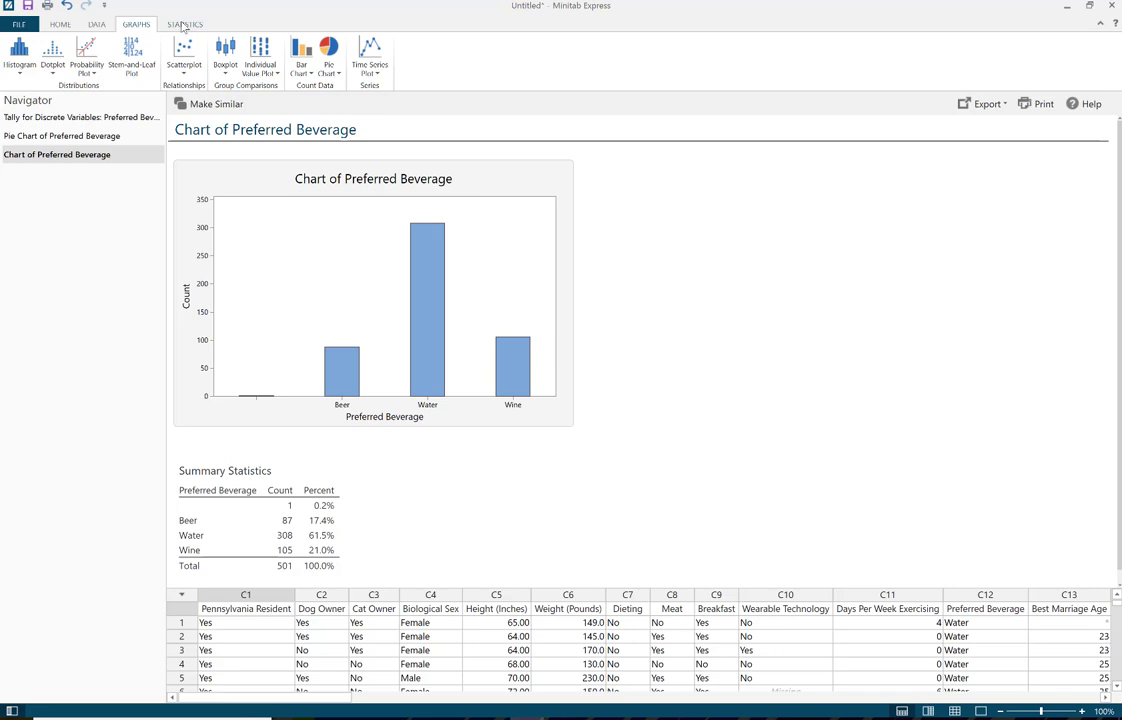
- Cross-tabulate raw data: Preferred Beverage as rows, Biological Sex as columns
left_click(184, 25)
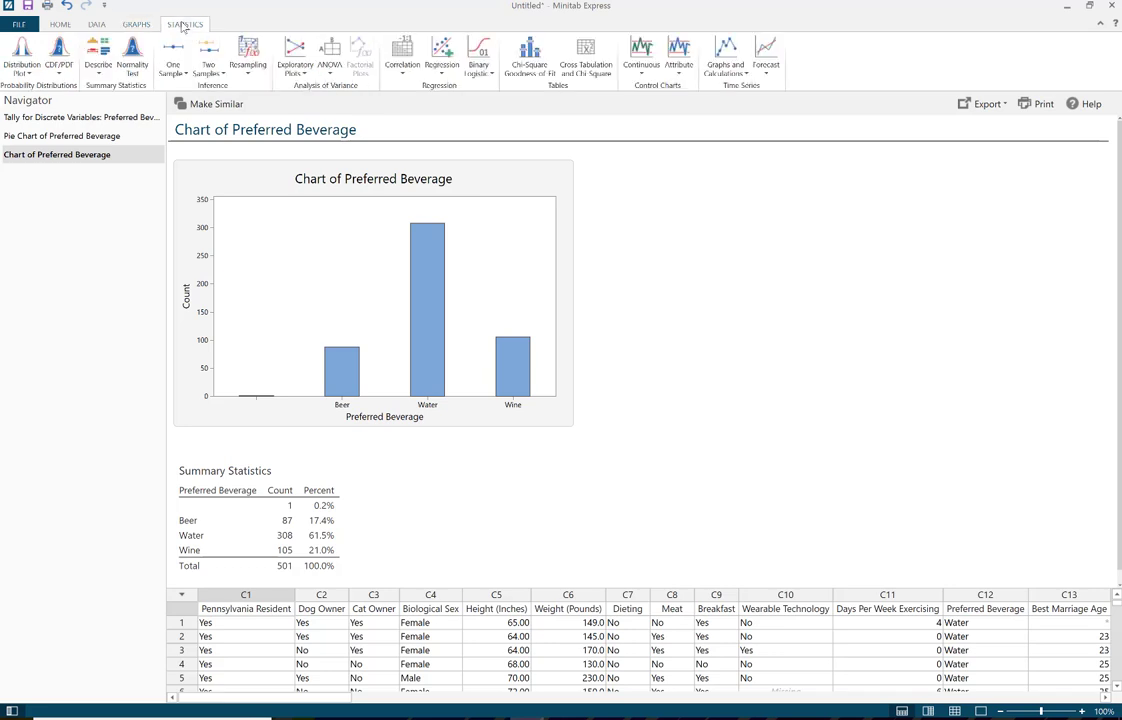
left_click(595, 72)
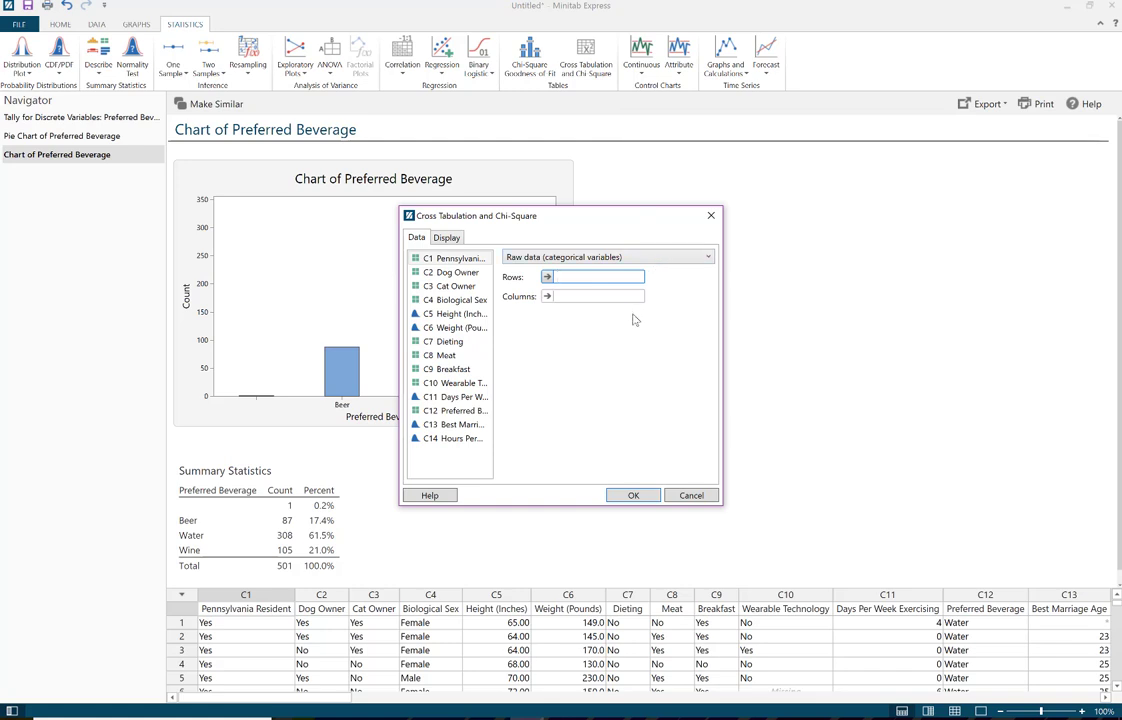
left_click(709, 257)
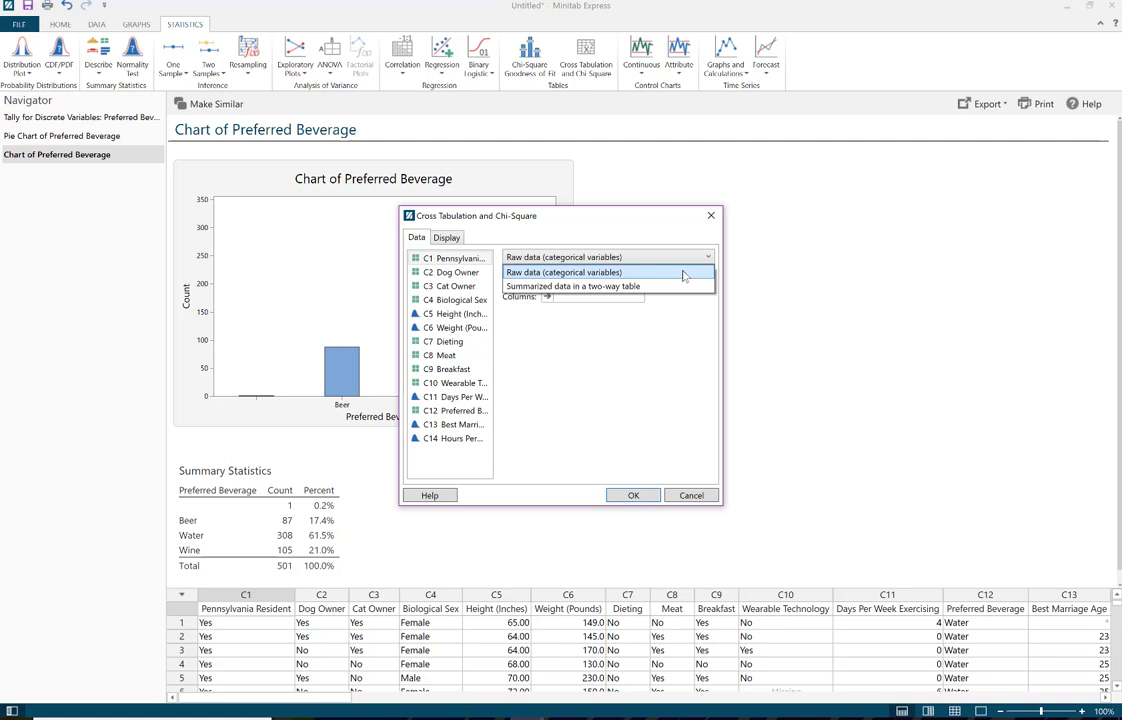
left_click(683, 276)
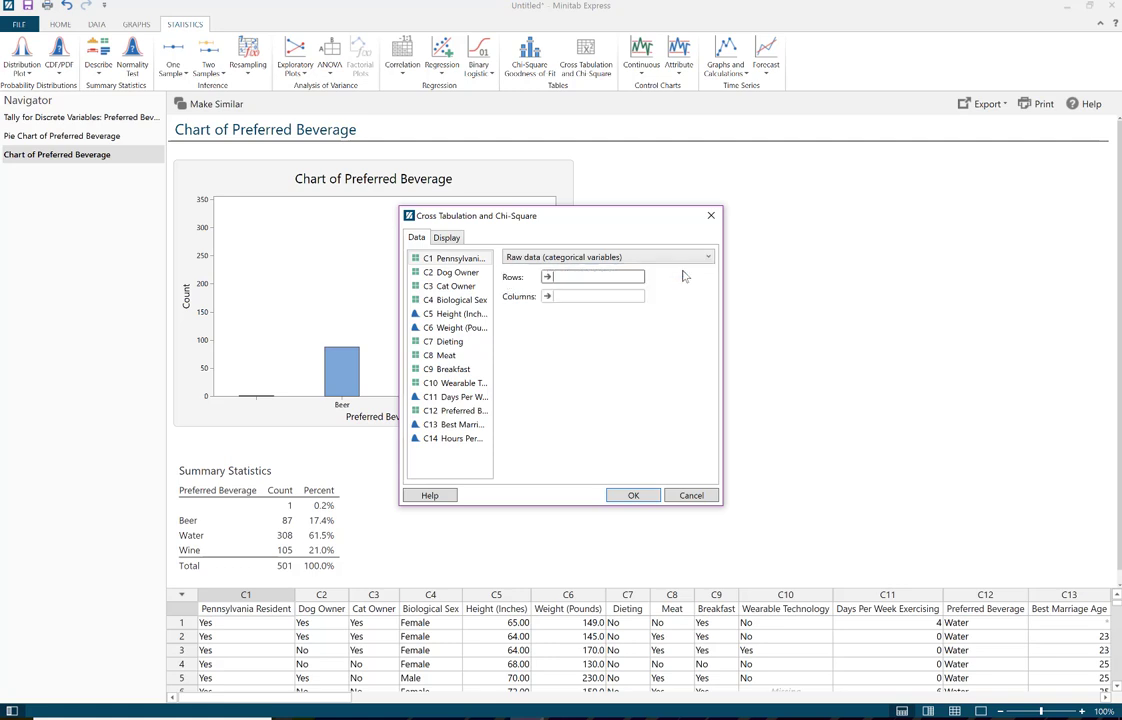
left_click(574, 276)
double_click(470, 412)
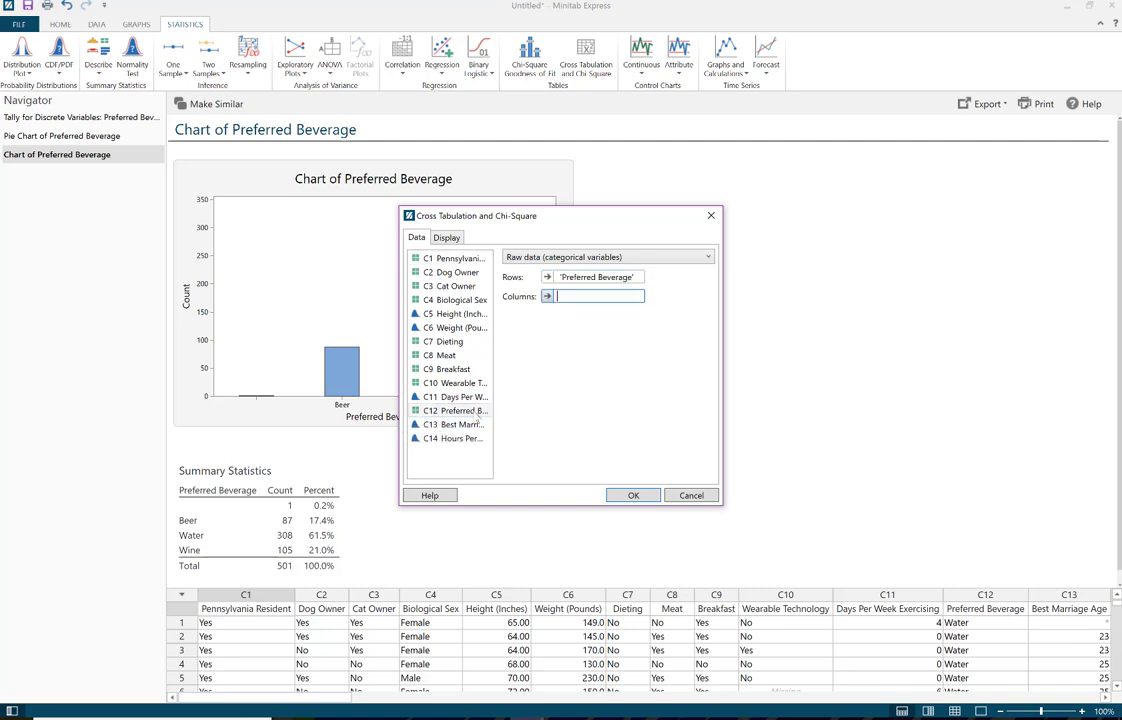
double_click(472, 303)
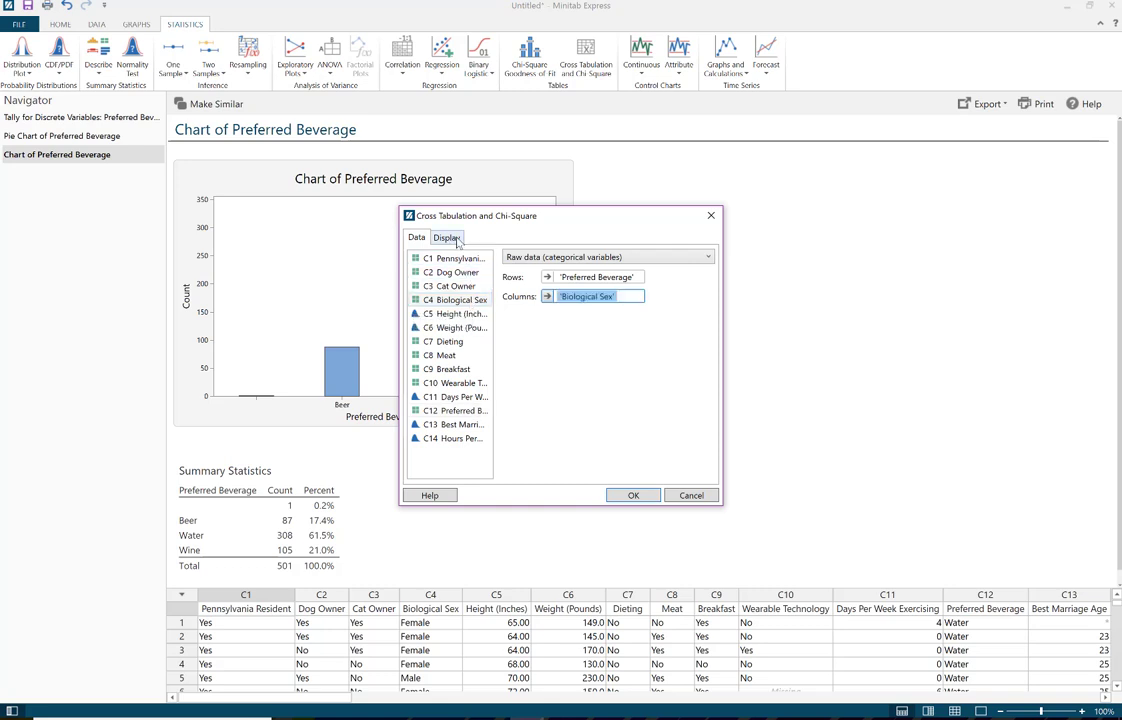
left_click(448, 238)
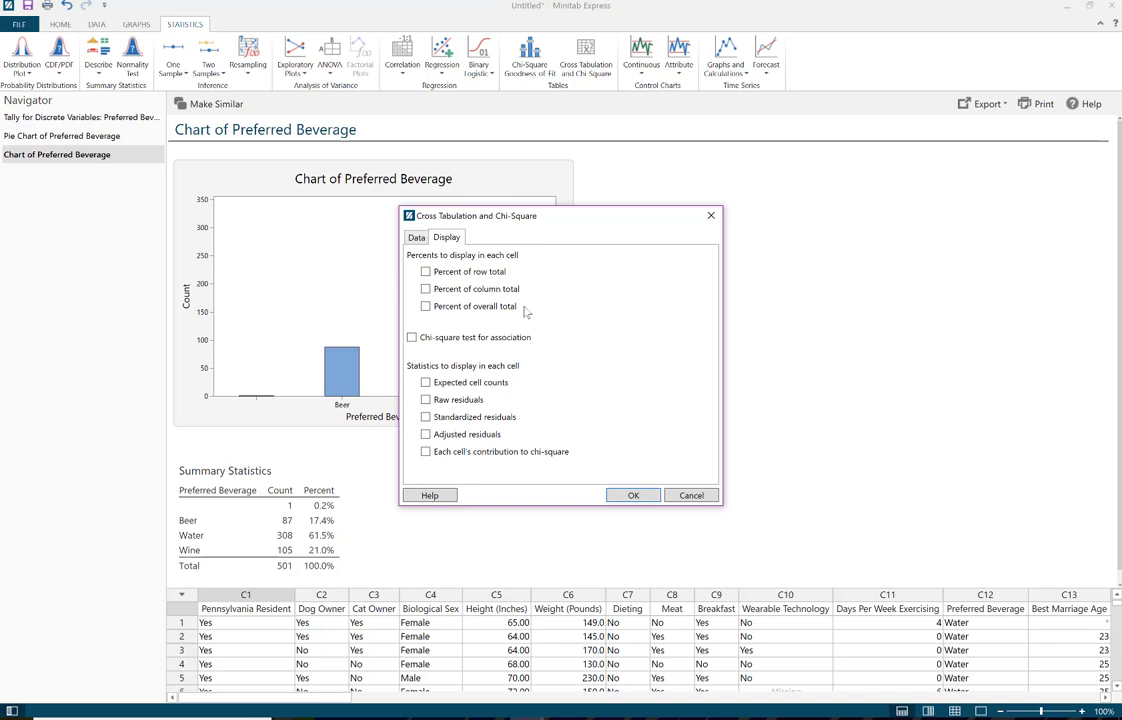
left_click(628, 496)
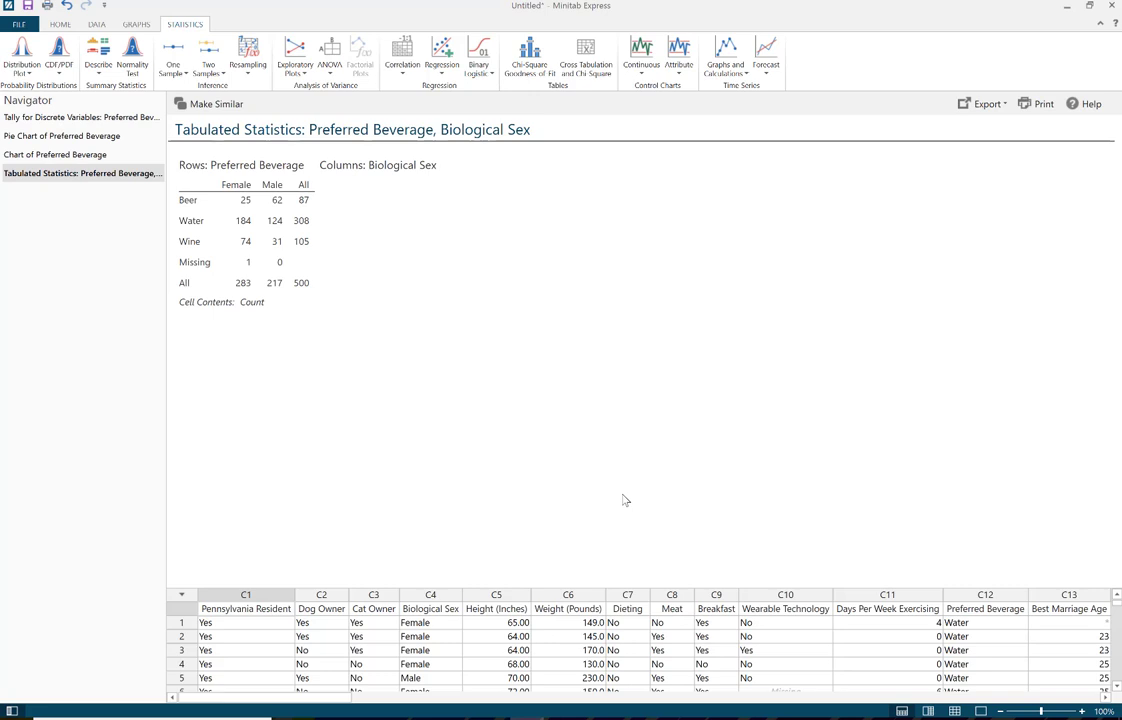
- Build a clustered bar chart of Preferred Beverage counts, clustered by Biological Sex
left_click(137, 24)
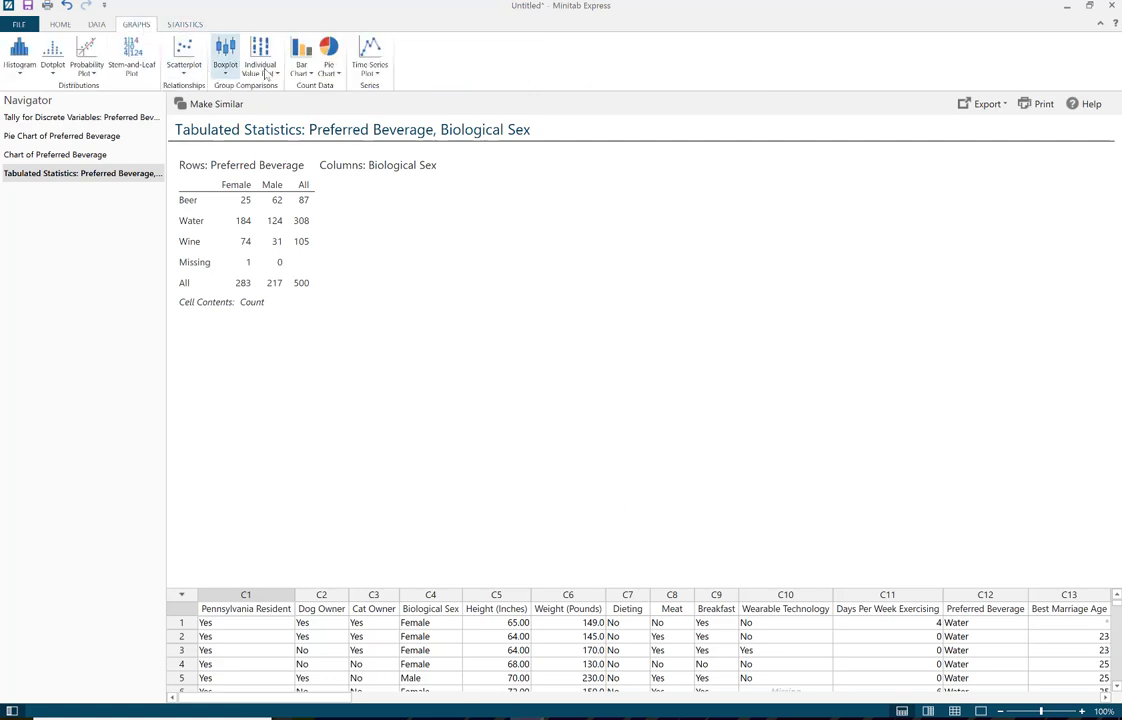
left_click(299, 70)
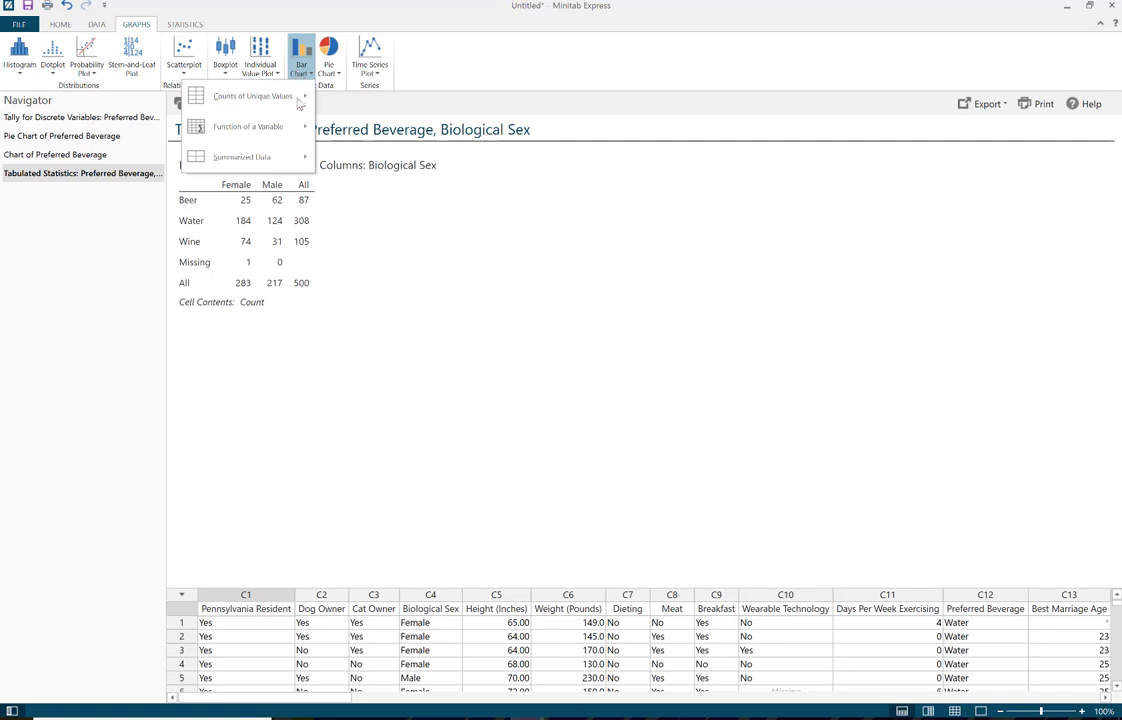
mouse_move(298, 104)
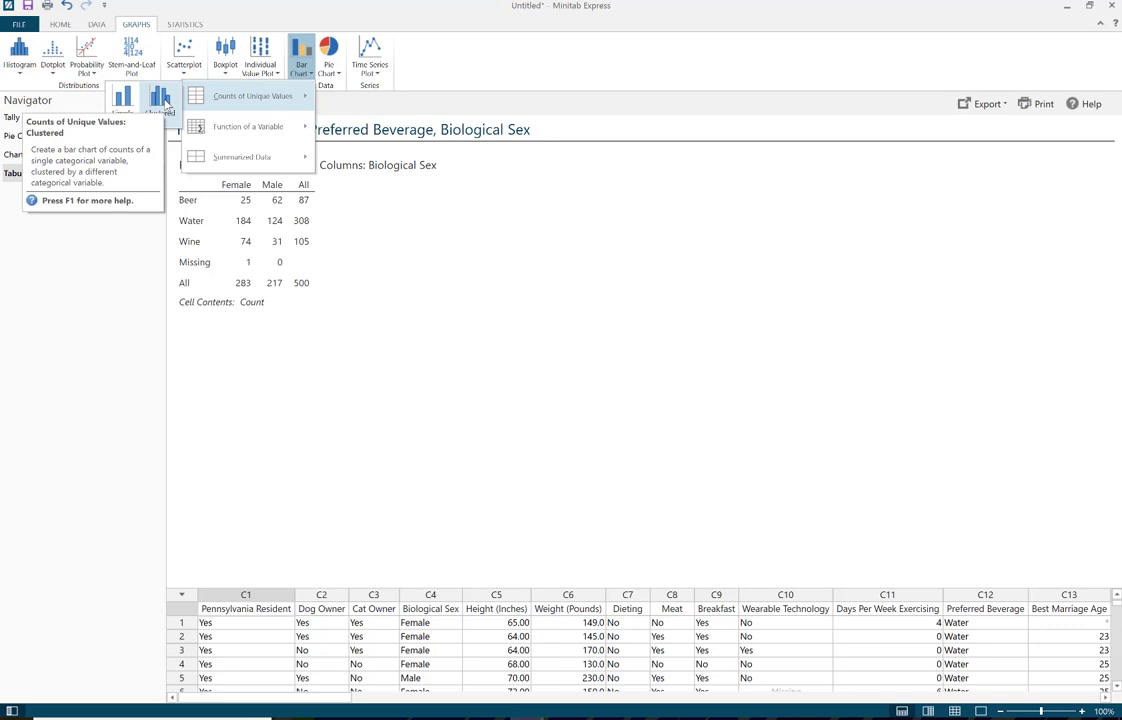
left_click(160, 100)
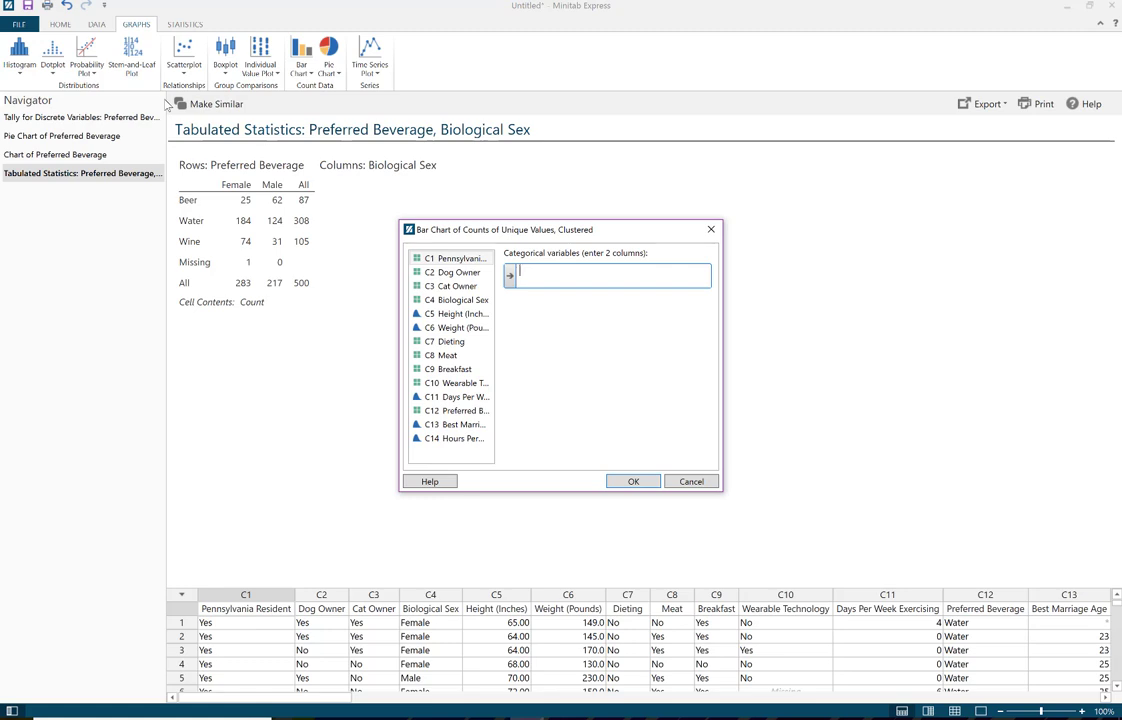
double_click(455, 410)
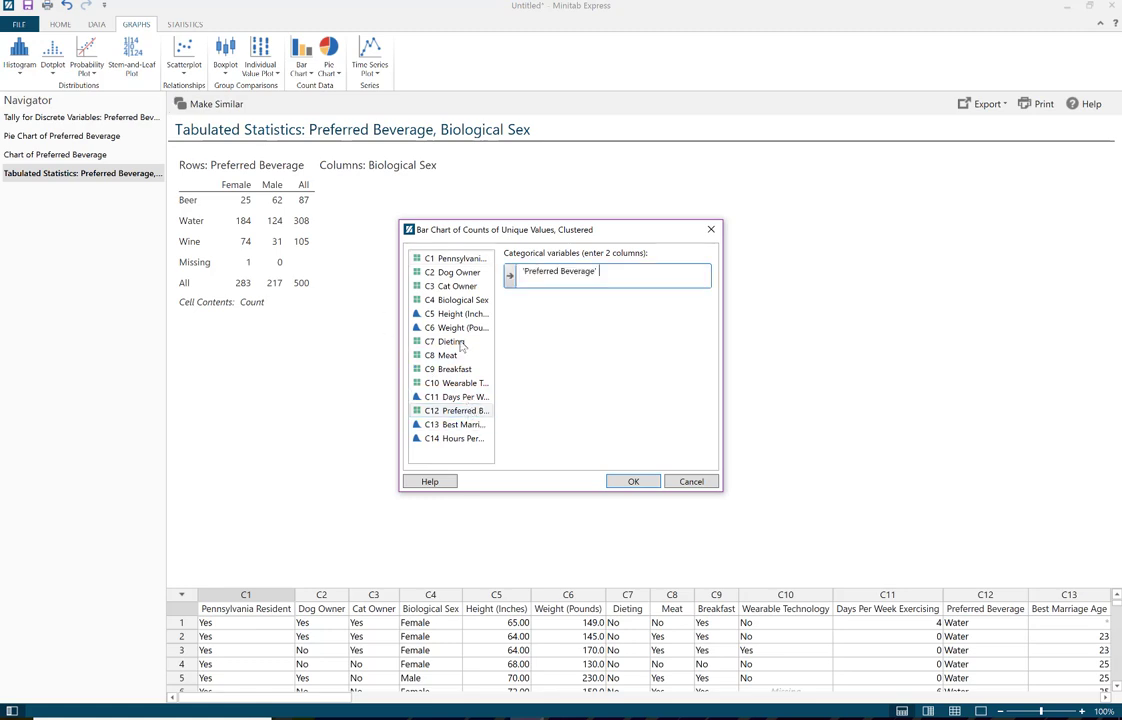
double_click(460, 300)
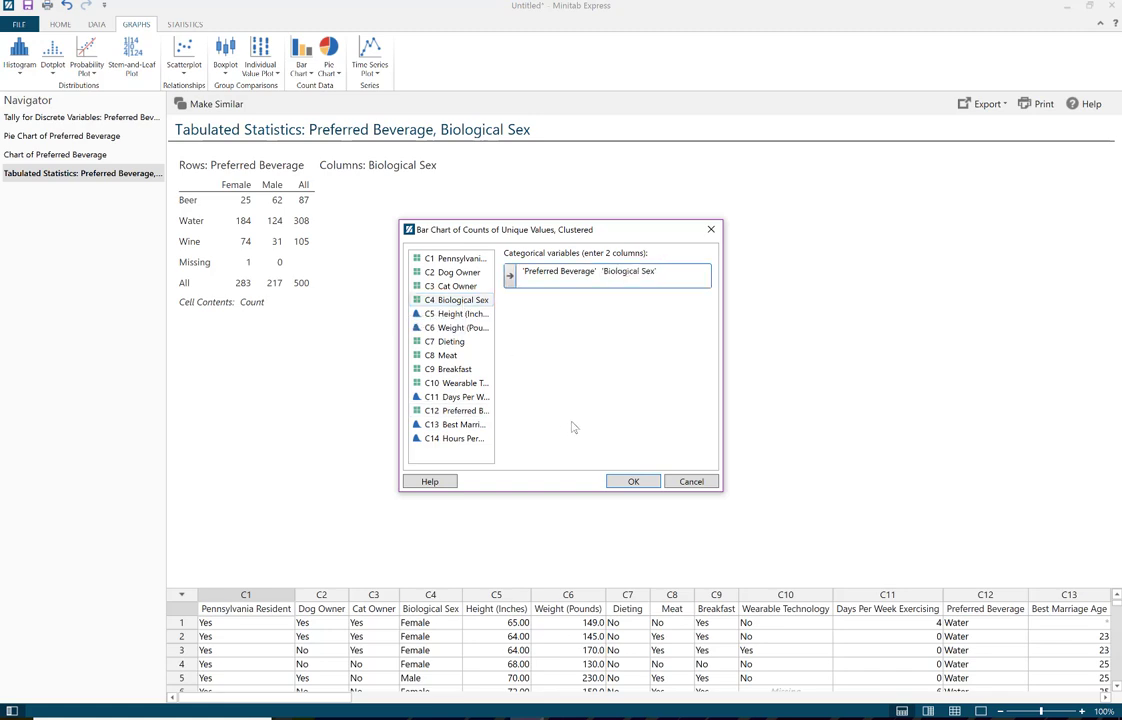
left_click(630, 482)
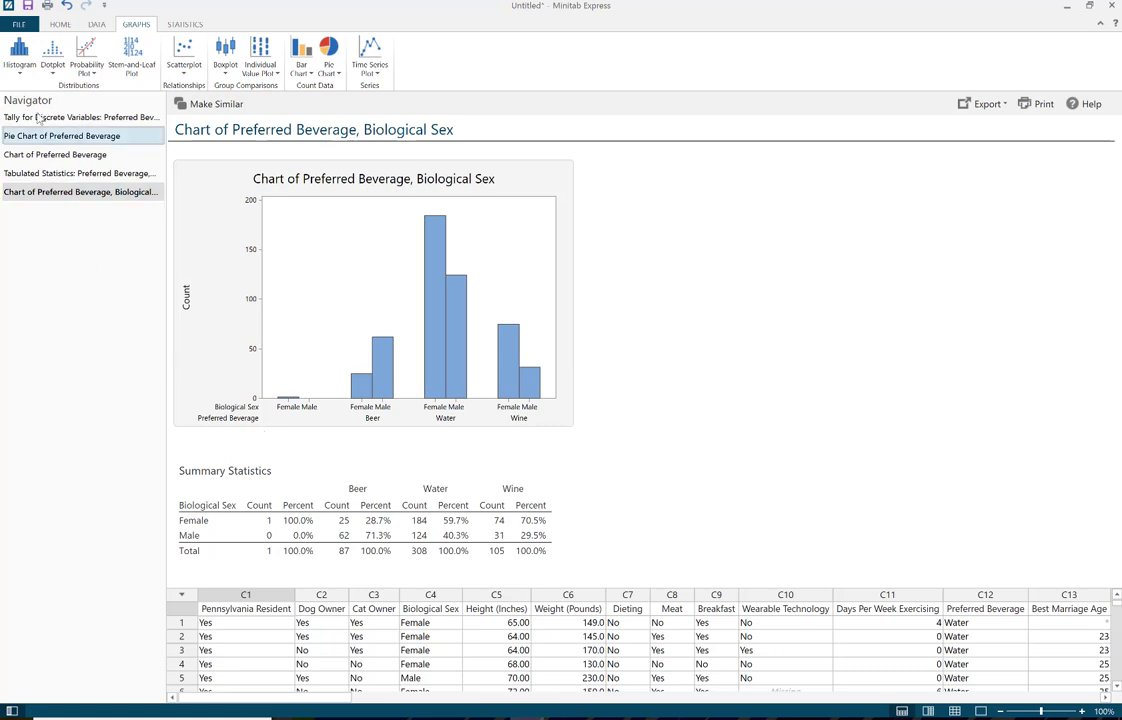
- Create a simple histogram of Height (Inches), covering 474 values with mean 66.7979
left_click(19, 66)
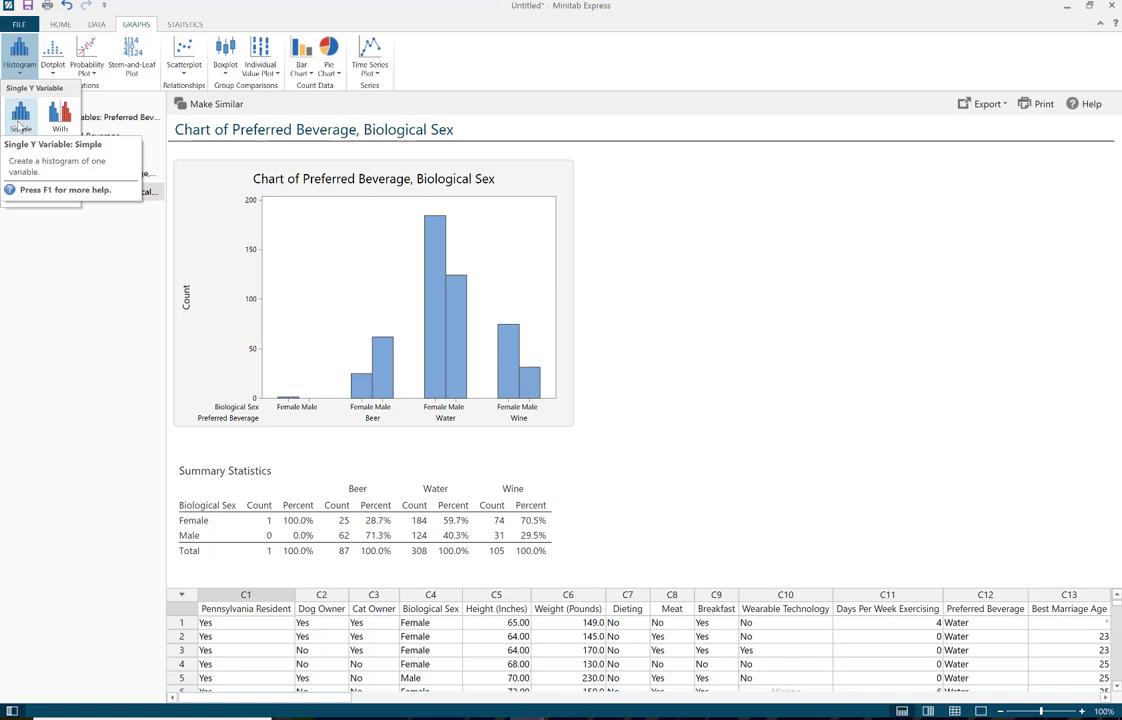
left_click(20, 124)
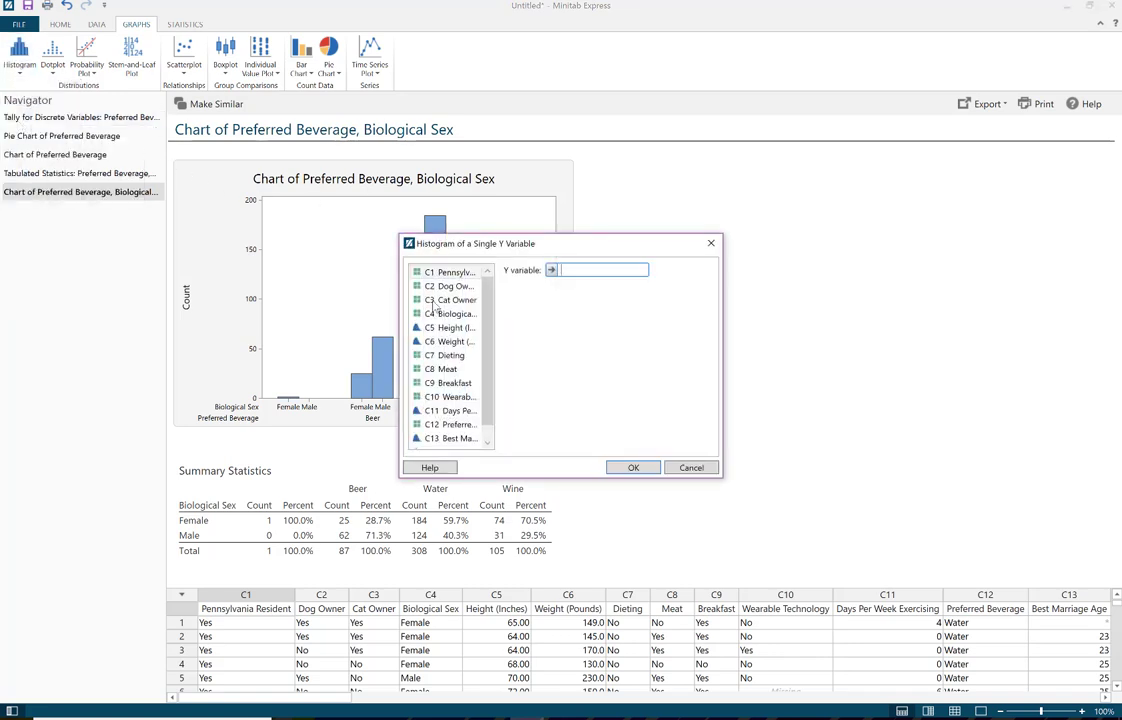
double_click(447, 327)
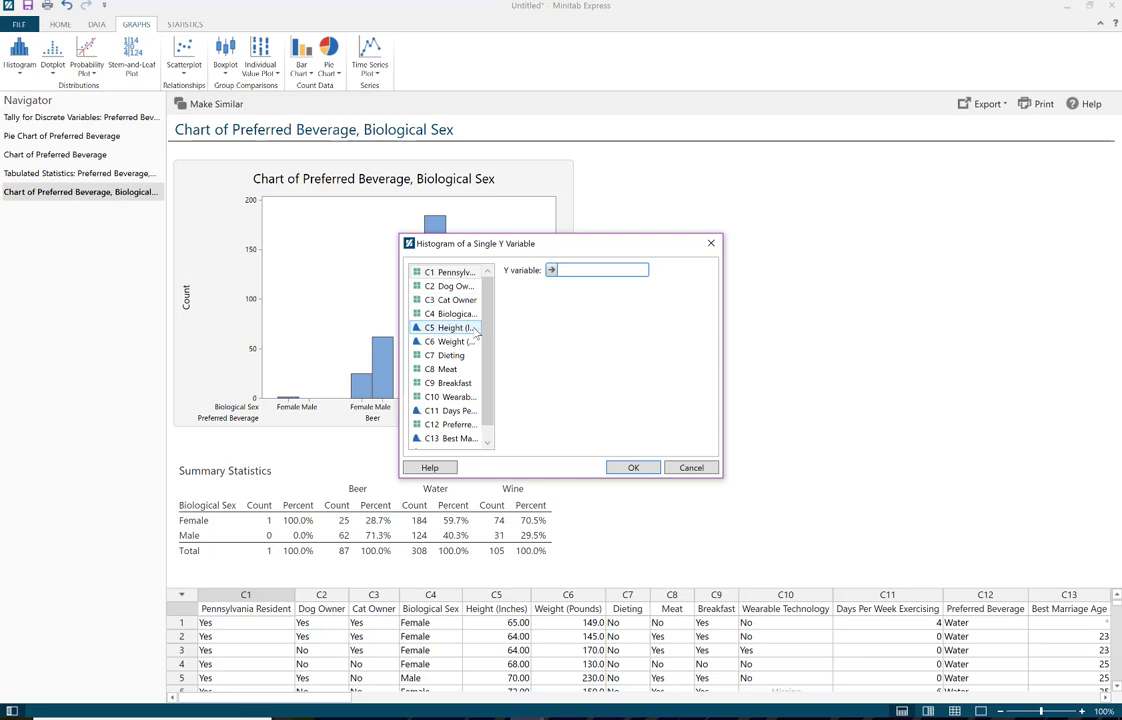
left_click(648, 467)
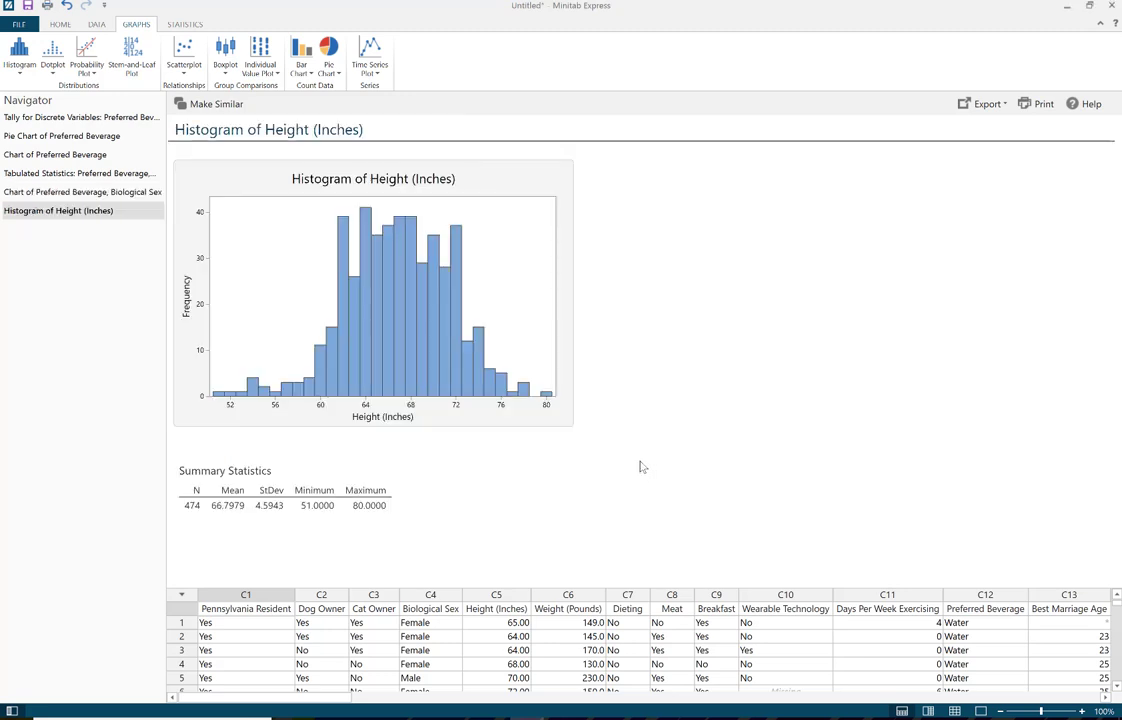
- Create a simple dotplot of Height (Inches)
left_click(55, 62)
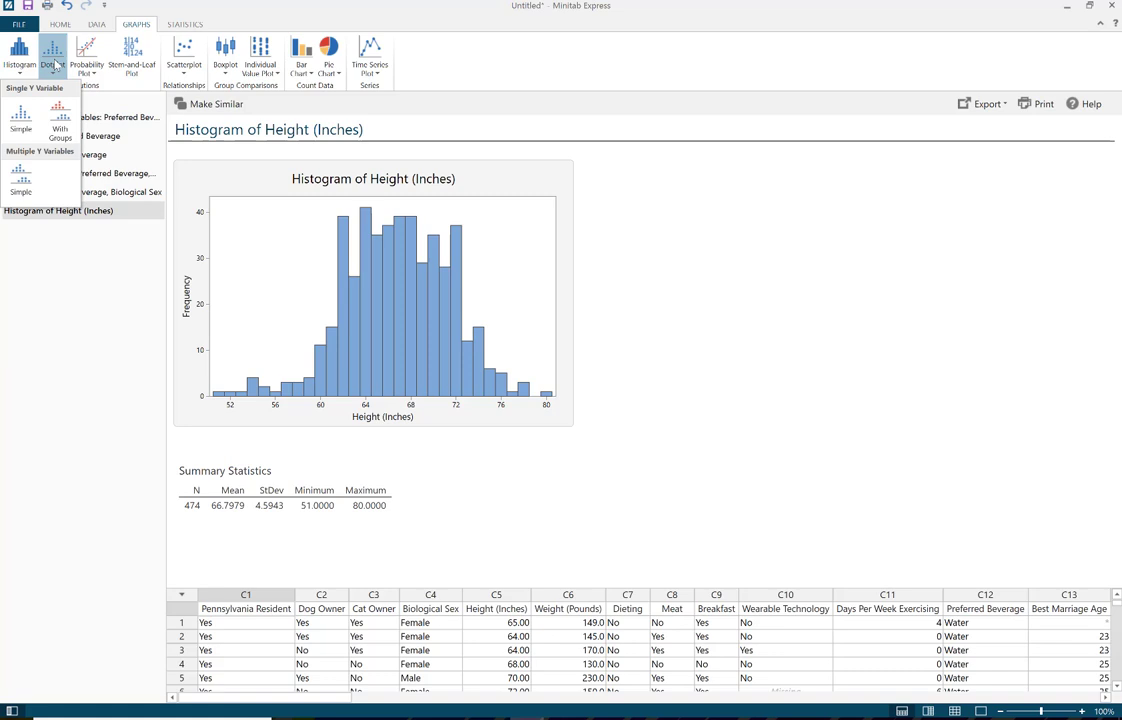
left_click(22, 116)
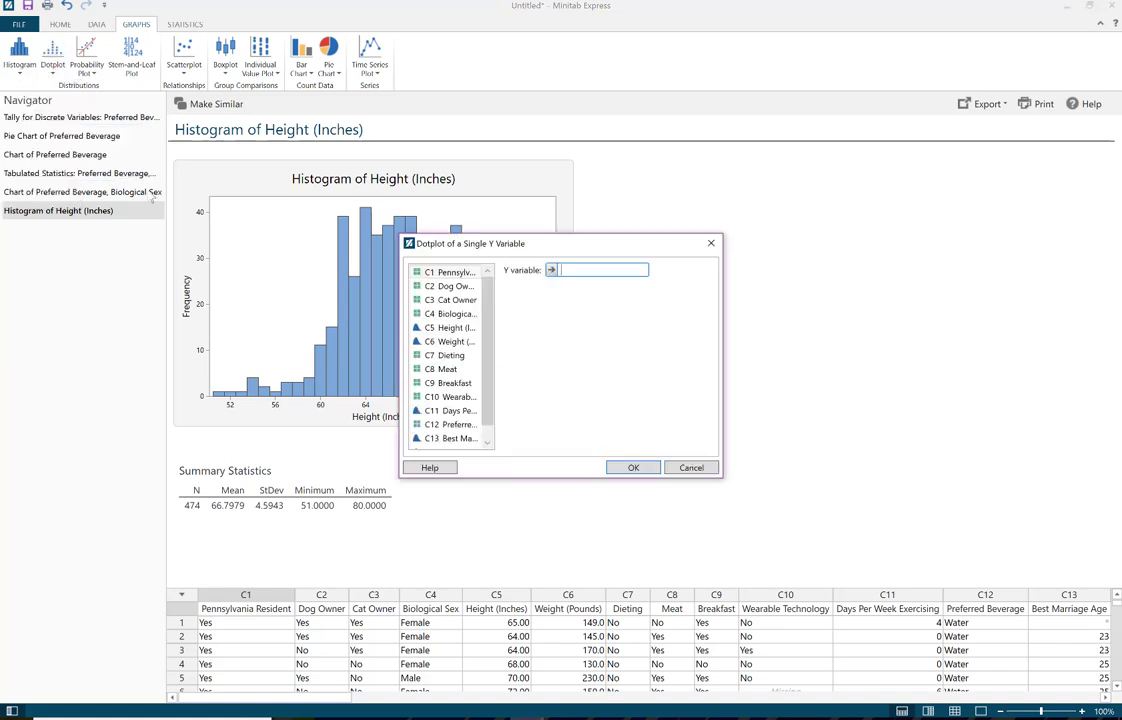
double_click(451, 330)
left_click(633, 467)
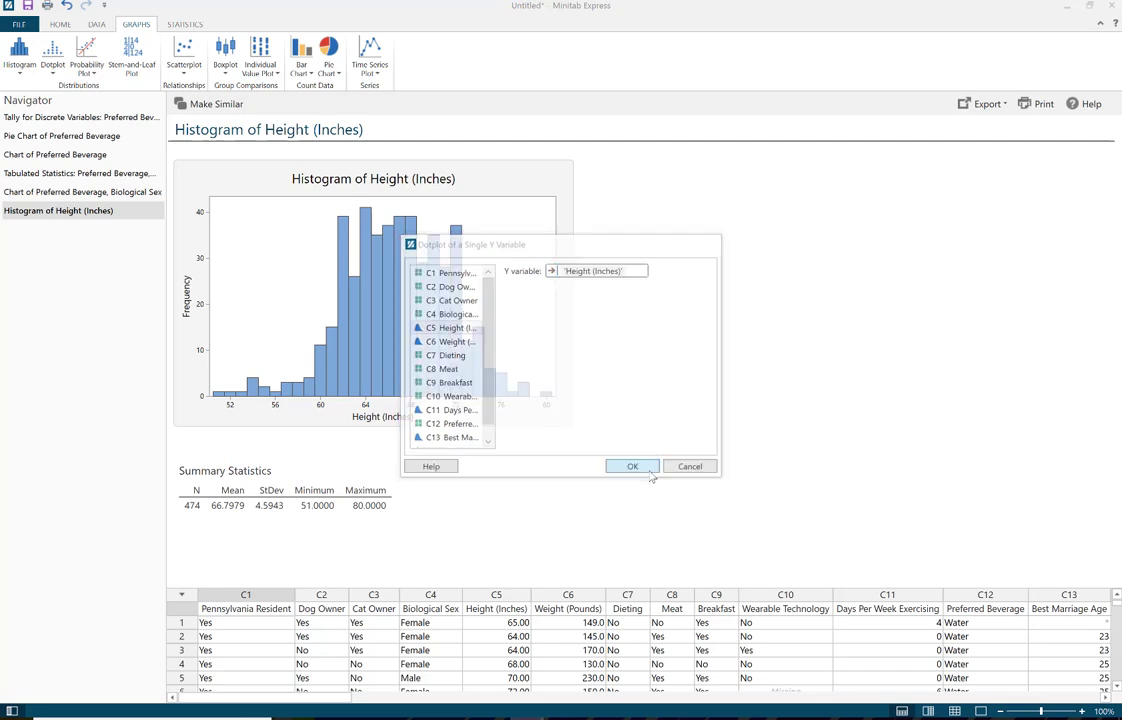